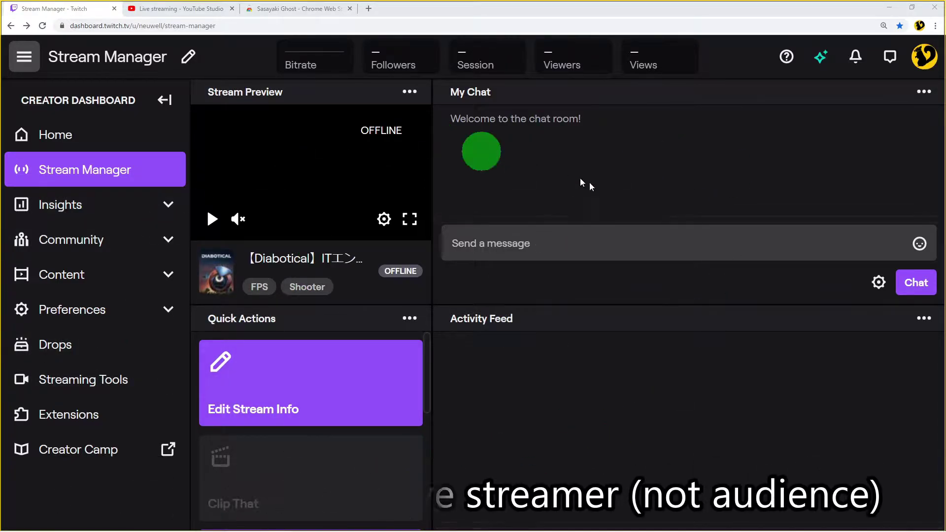
Look over the YouTube Studio live page and examine the Sasayaki Ghost extension's overview in the Chrome Web Store
click(195, 9)
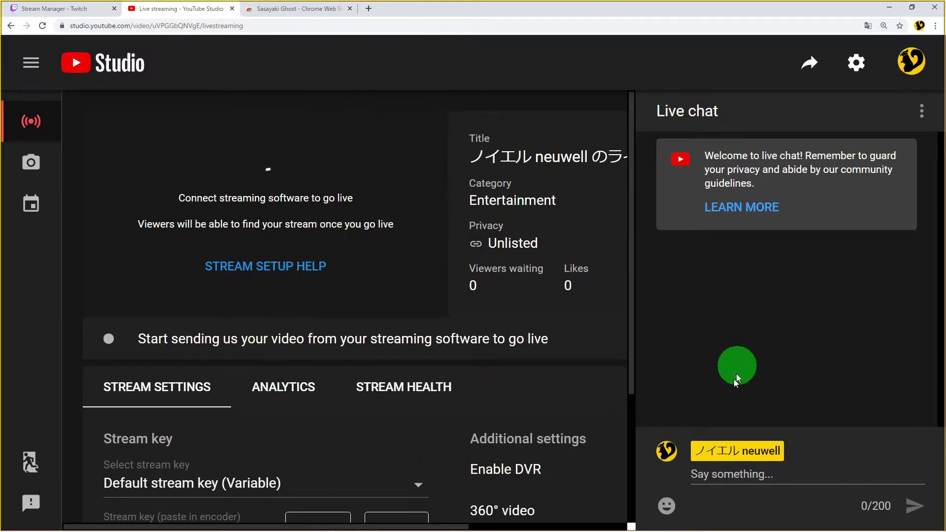
key(ctrl+shift+Tab)
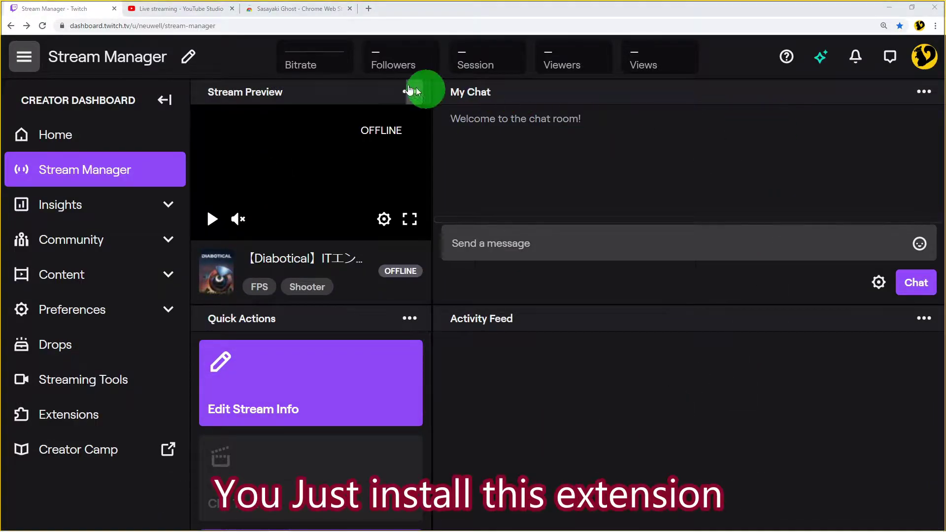
click(309, 10)
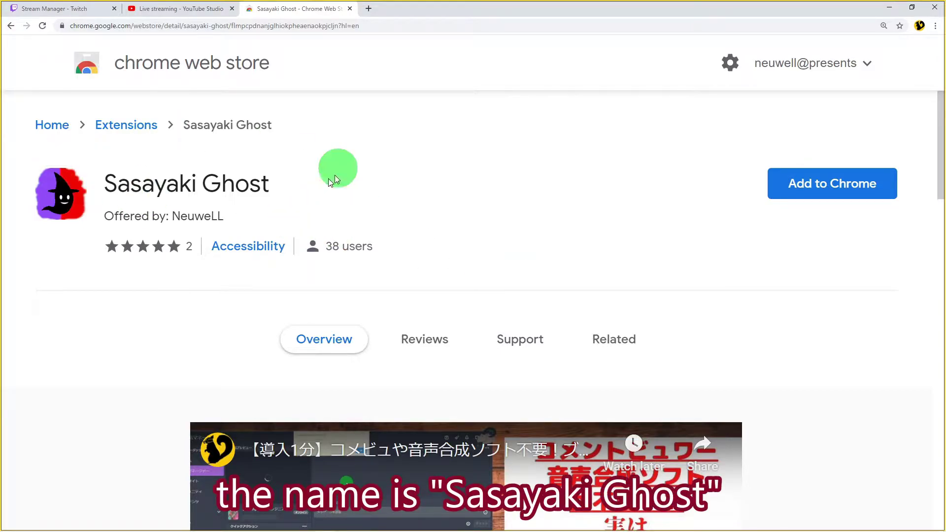
scroll(102, 301, down, 7)
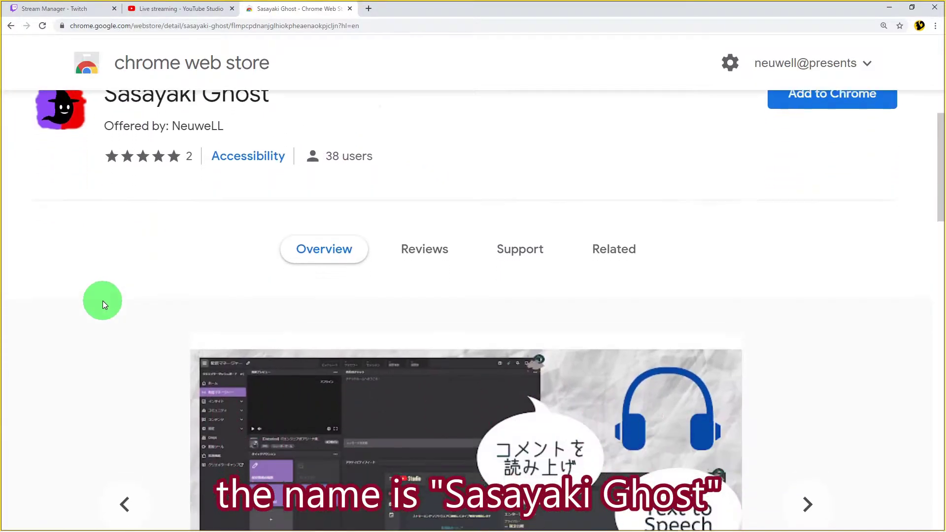
scroll(102, 300, down, 4)
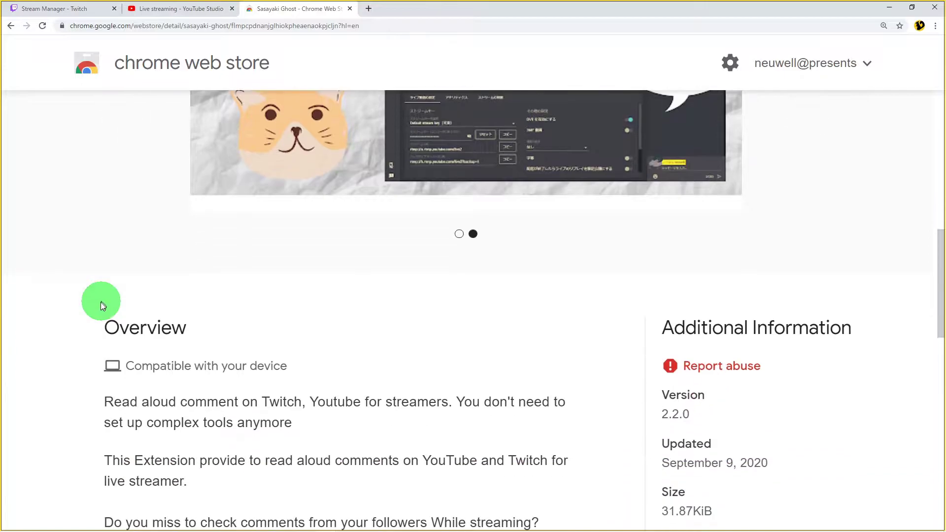
scroll(100, 302, up, 4)
scroll(99, 308, down, 13)
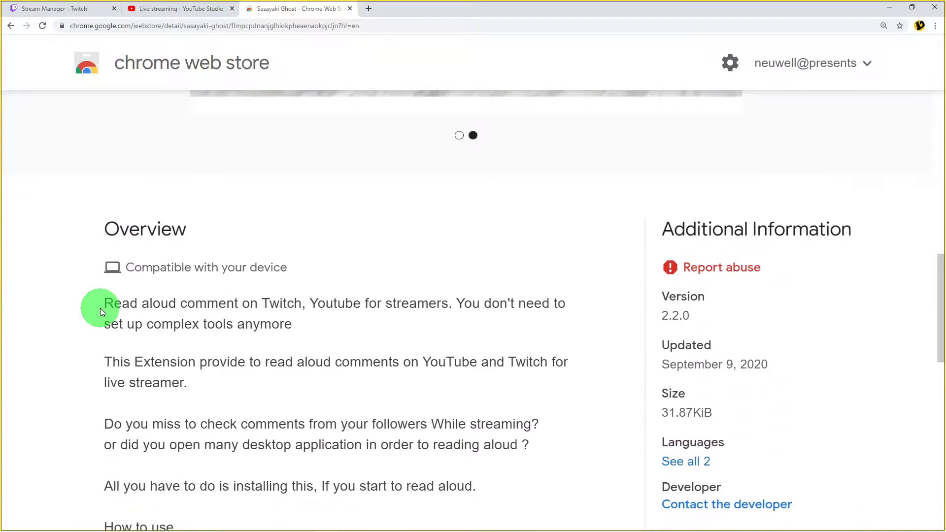
scroll(98, 309, down, 5)
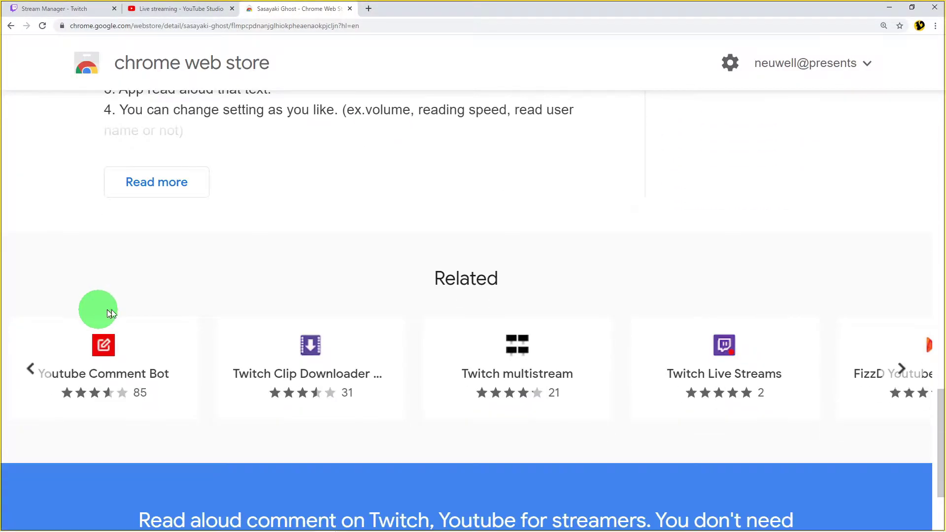
scroll(103, 310, up, 18)
scroll(122, 297, up, 7)
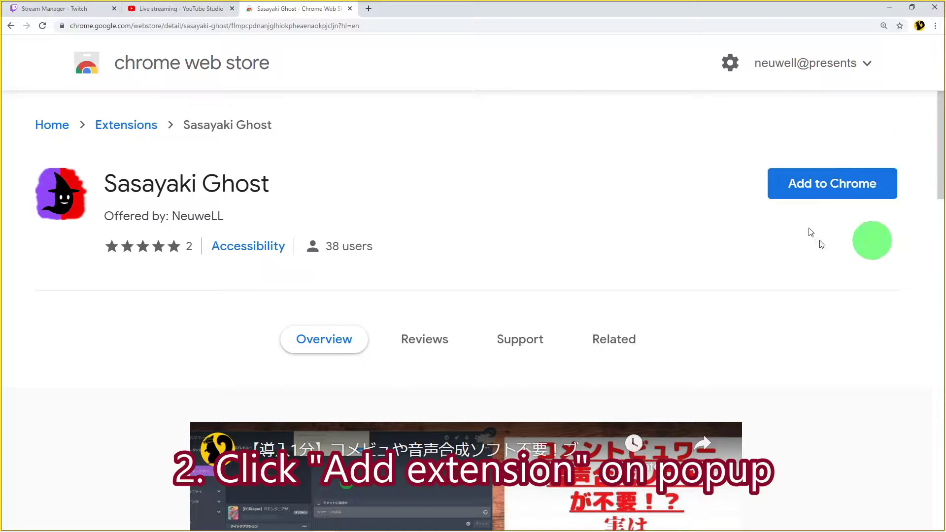
Install the Sasayaki Ghost extension in Chrome and dismiss the installation notice
click(832, 178)
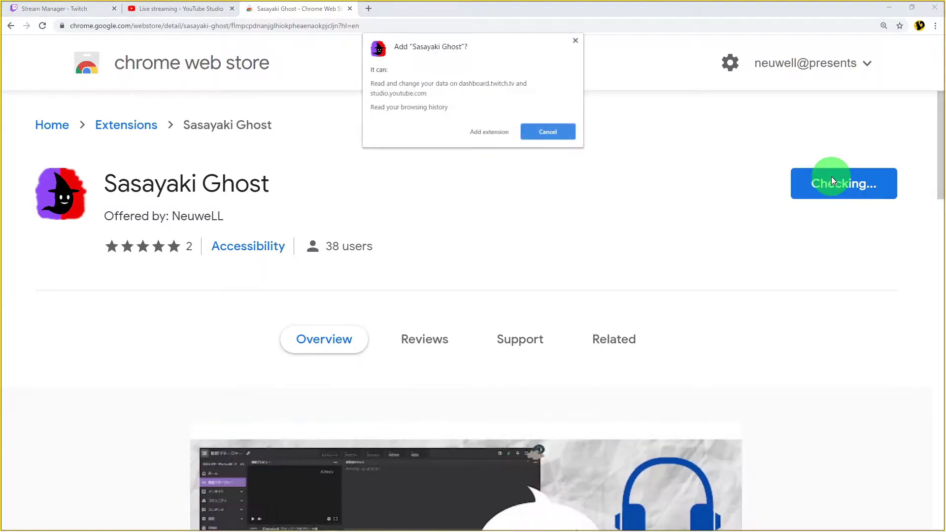
click(490, 131)
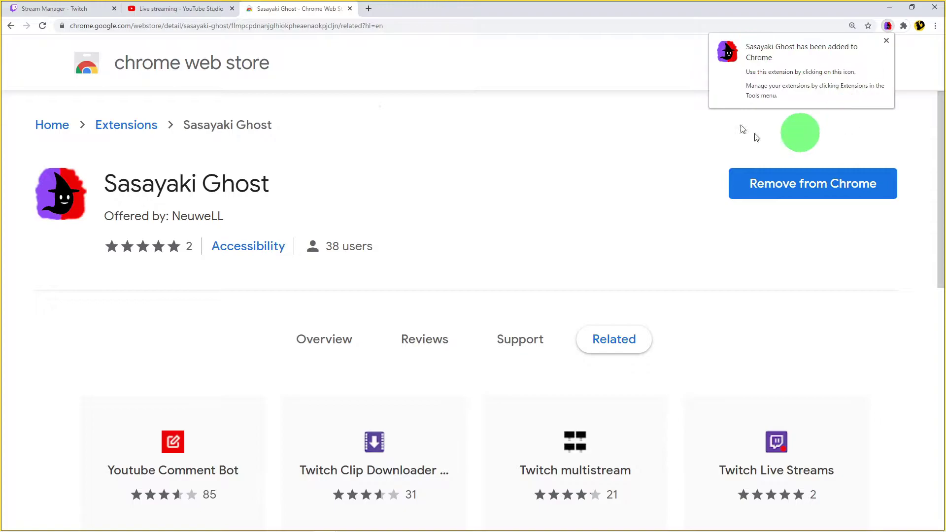
click(885, 41)
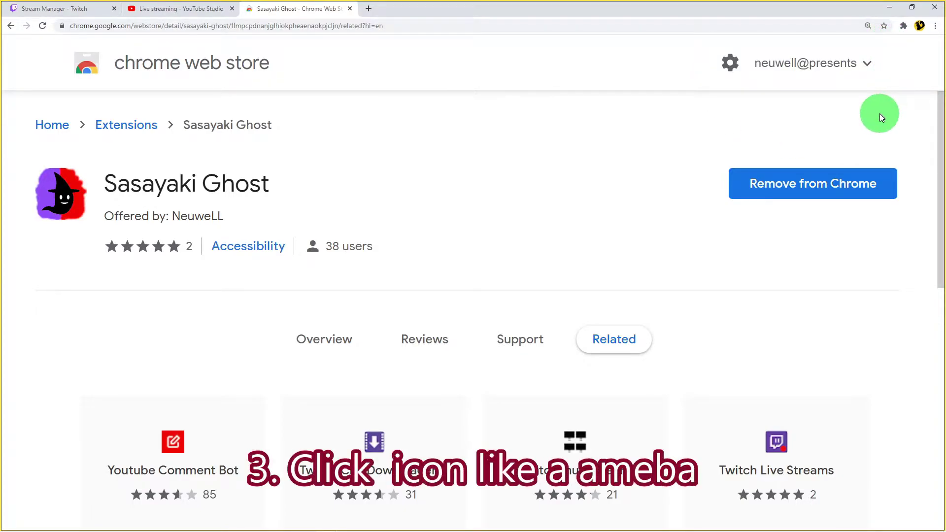
Pin the Sasayaki Ghost extension in the browser and look at its available settings
click(902, 26)
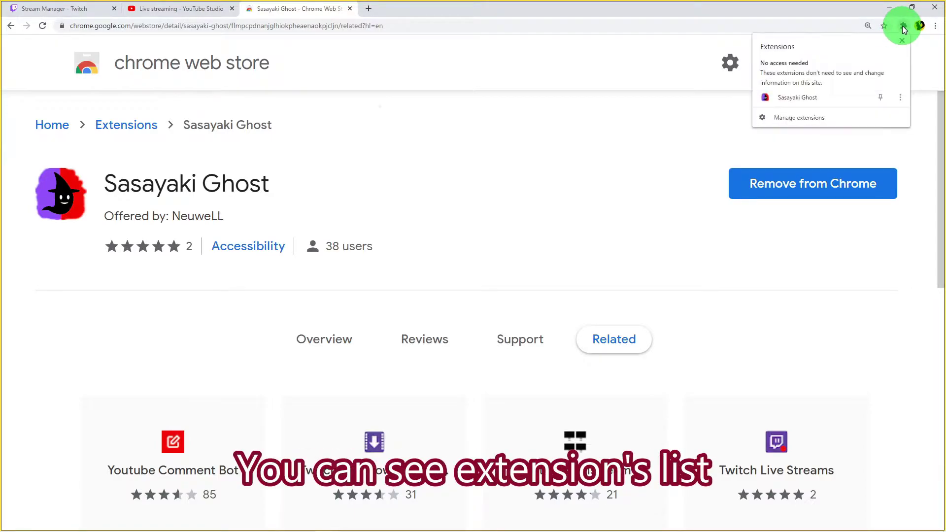
click(879, 97)
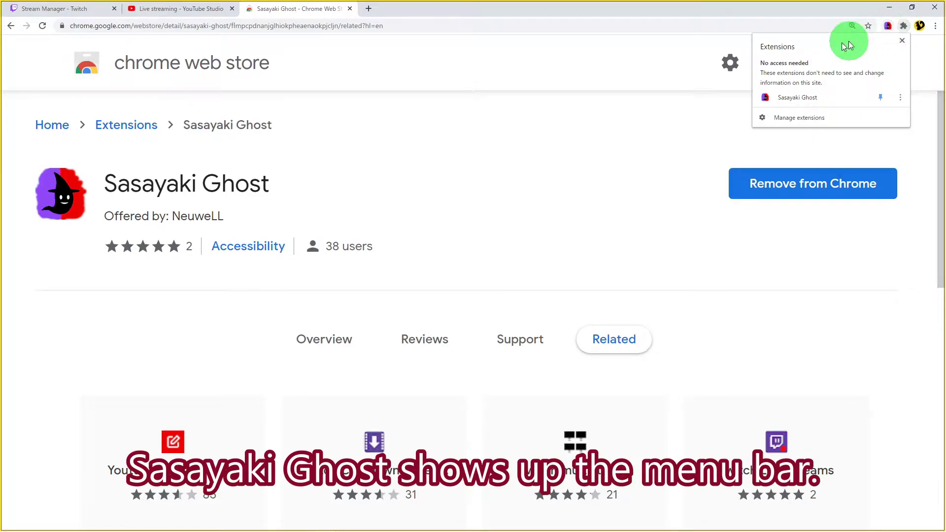
click(658, 66)
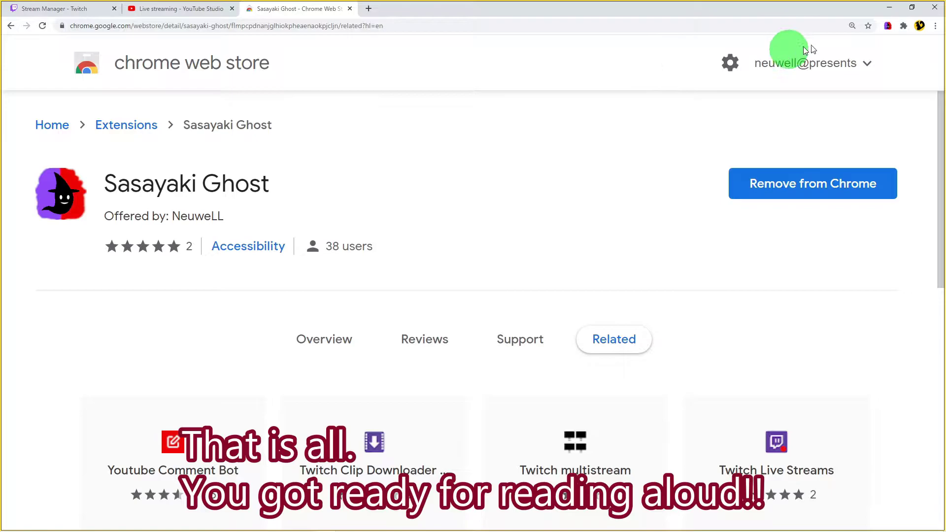
click(888, 27)
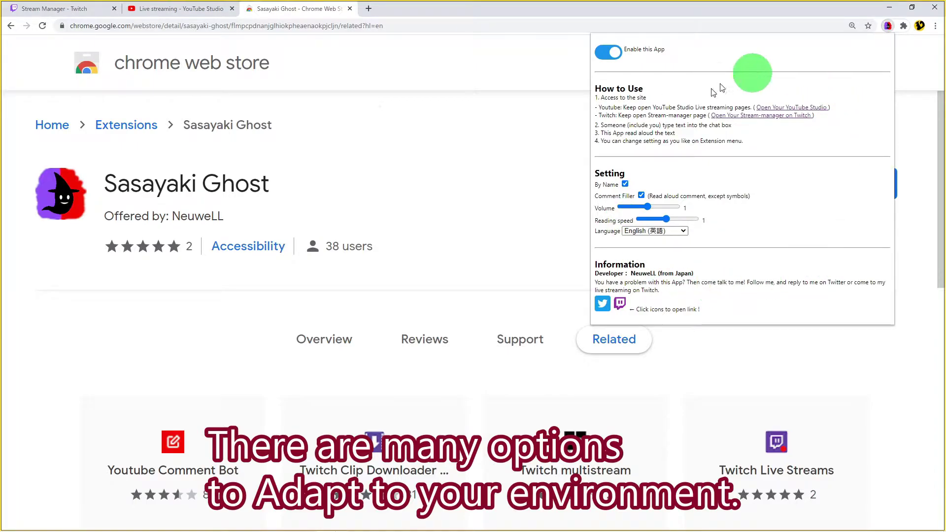
click(444, 71)
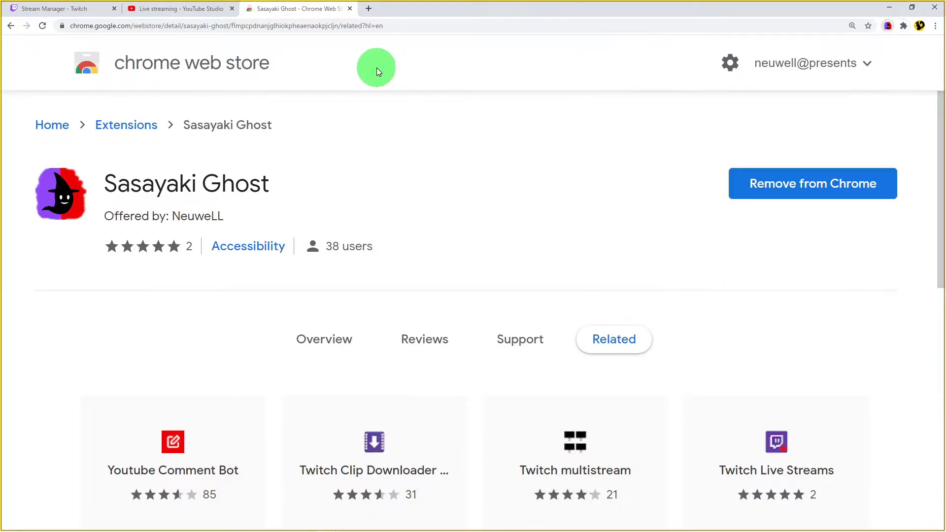
Reload the Twitch Stream Manager page and acknowledge Sasayaki Ghost's start message
click(61, 12)
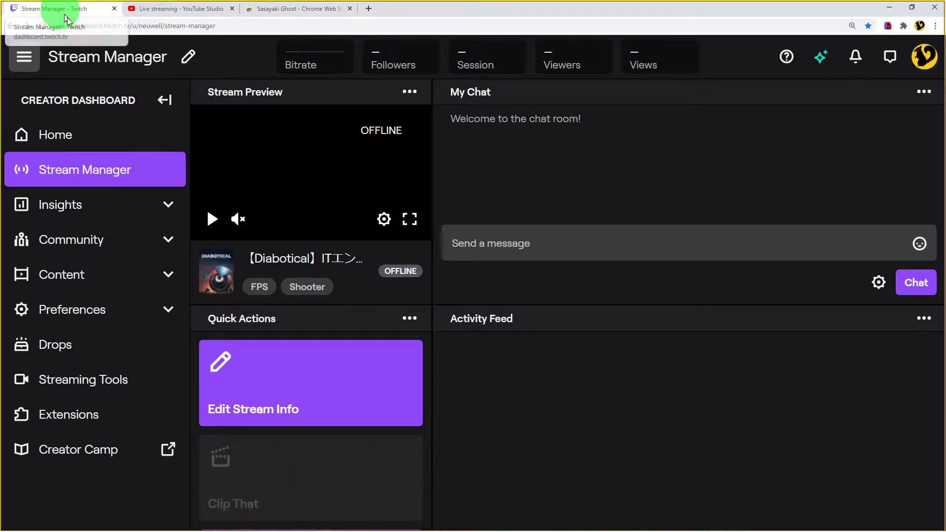
key(F5)
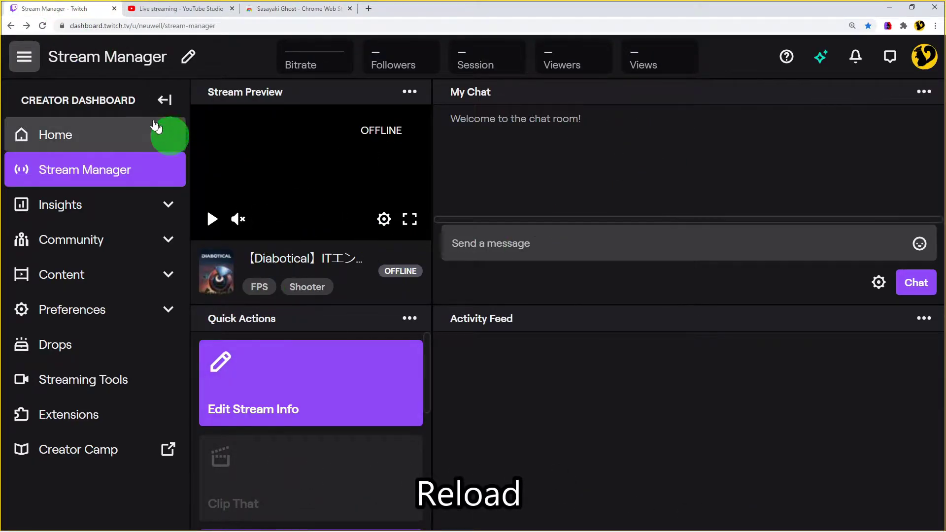
click(43, 26)
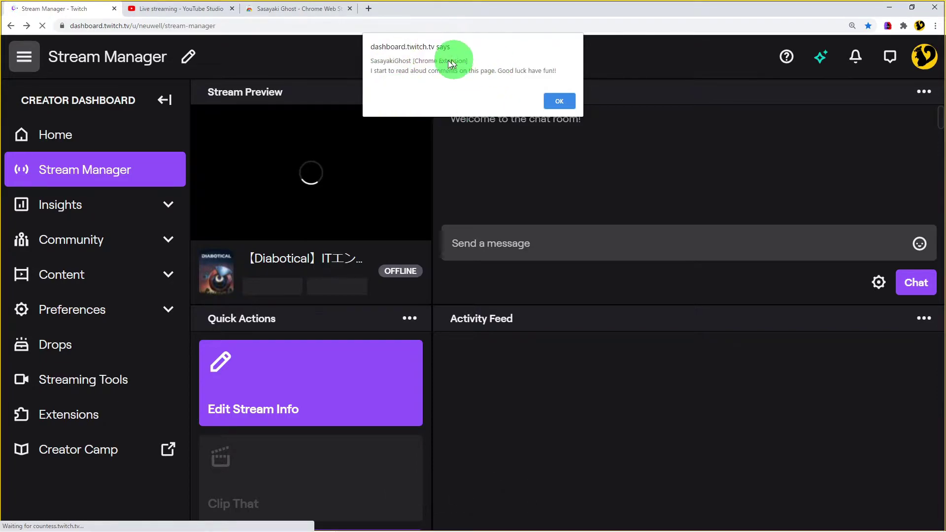
click(557, 102)
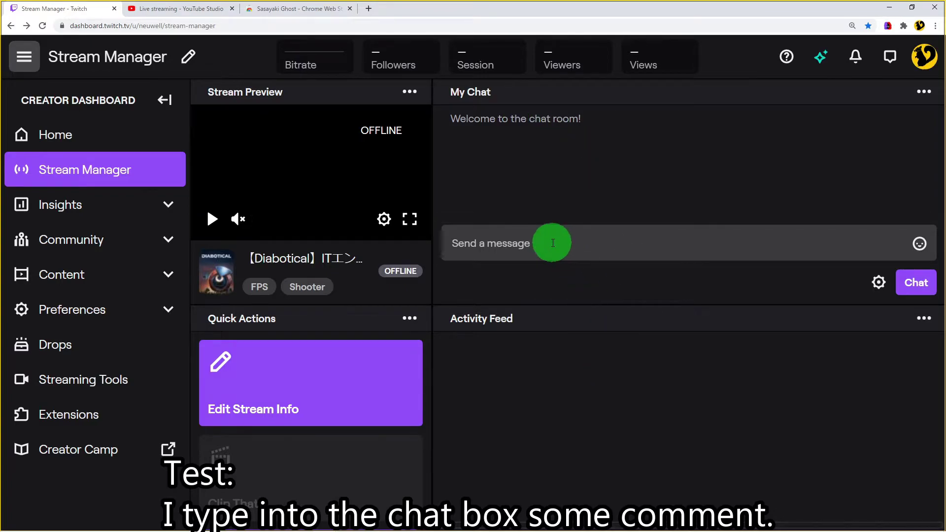
Send the message "test hello" in the Twitch chat
click(537, 243)
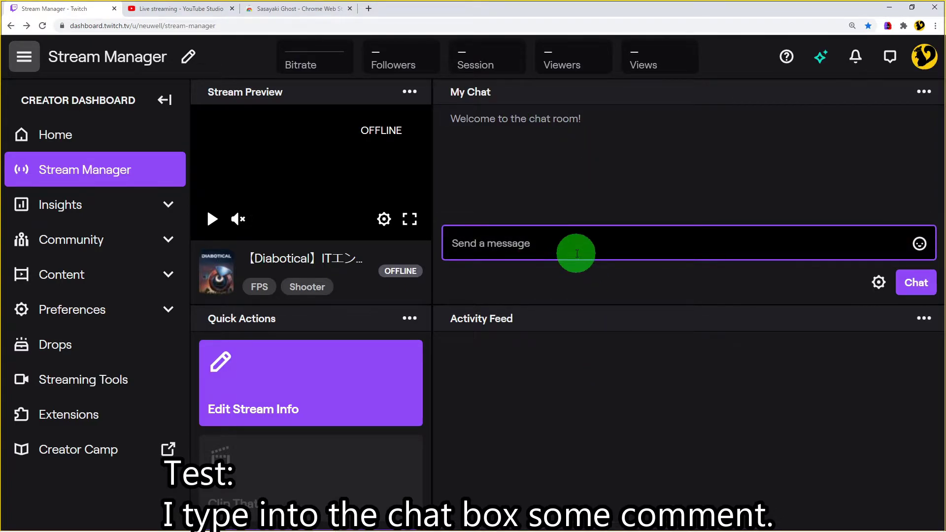
text(test hello)
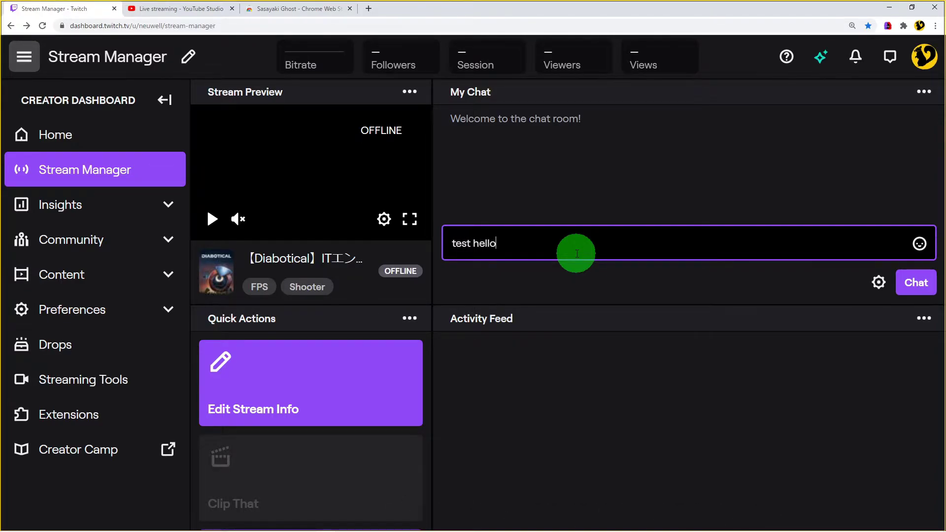
key(Return)
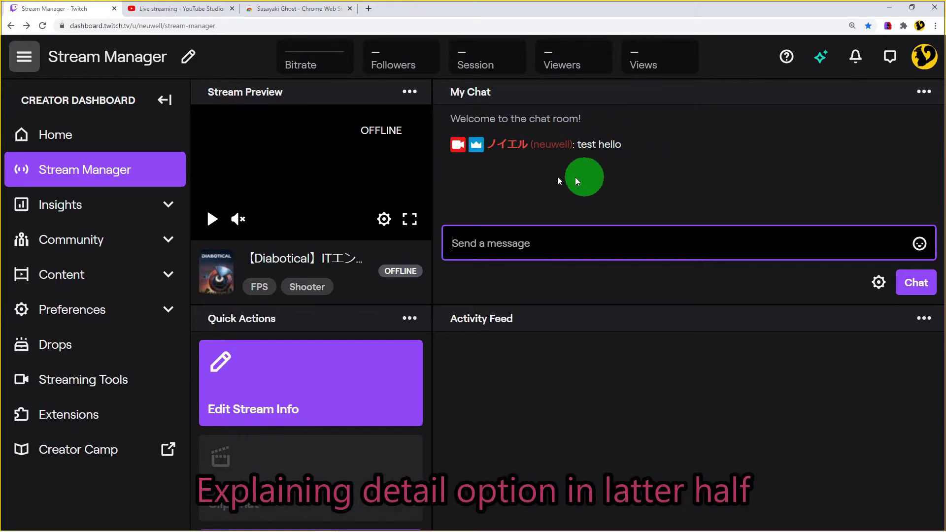
Reload the YouTube Studio live streaming page, acknowledge the extension's start message and send "test hello" in the live chat
click(197, 10)
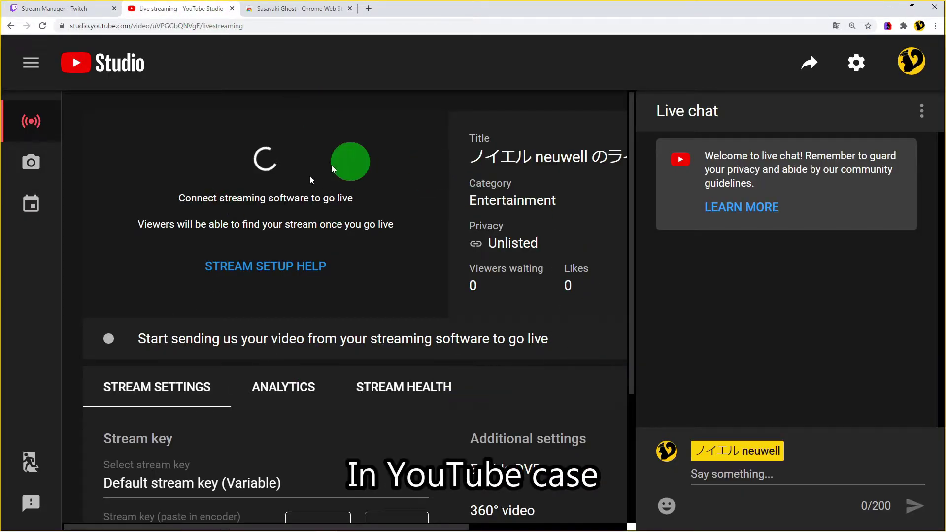
click(42, 26)
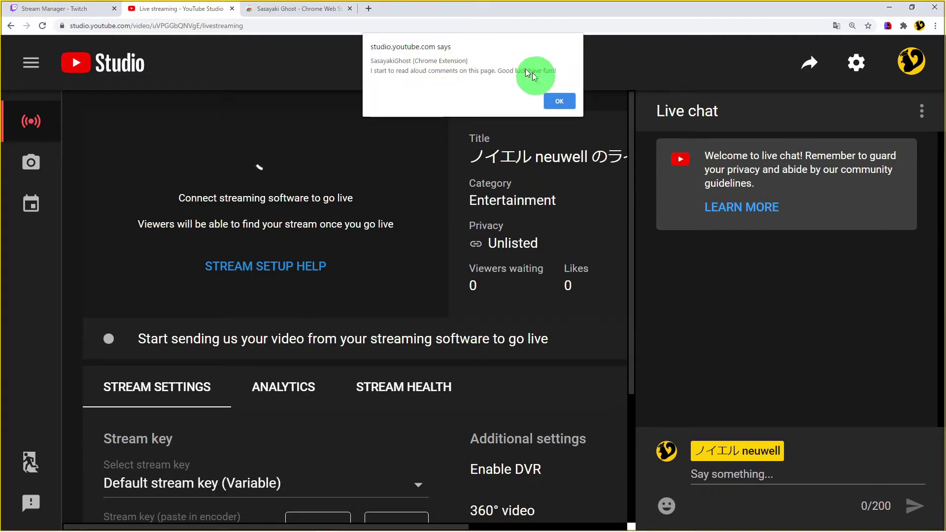
click(555, 101)
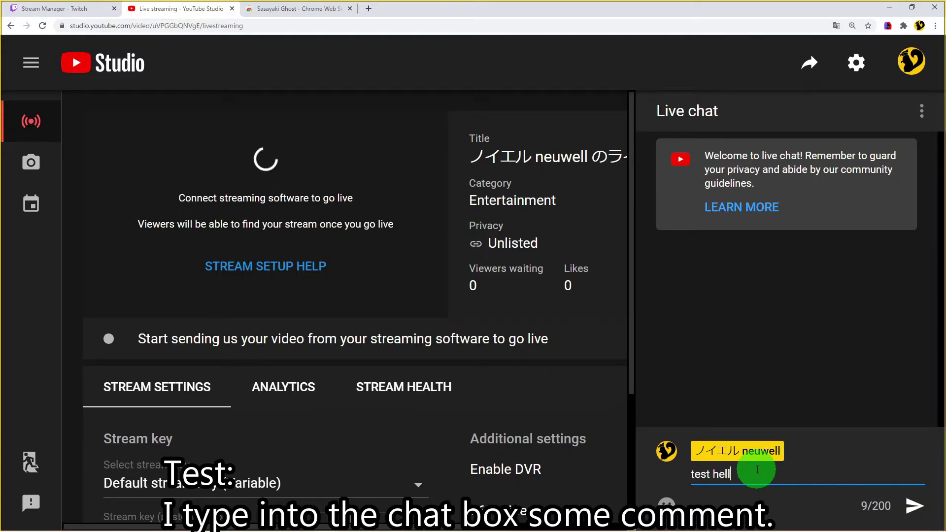
key(Return)
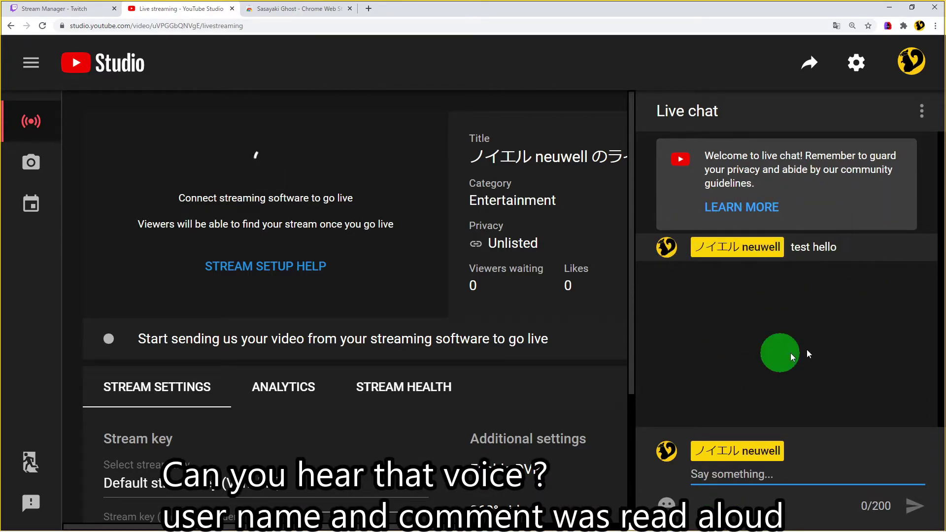
Back on Twitch Stream Manager, turn off Sasayaki Ghost's By Name option and set volume to 0.8 and reading speed to 1.2
click(80, 13)
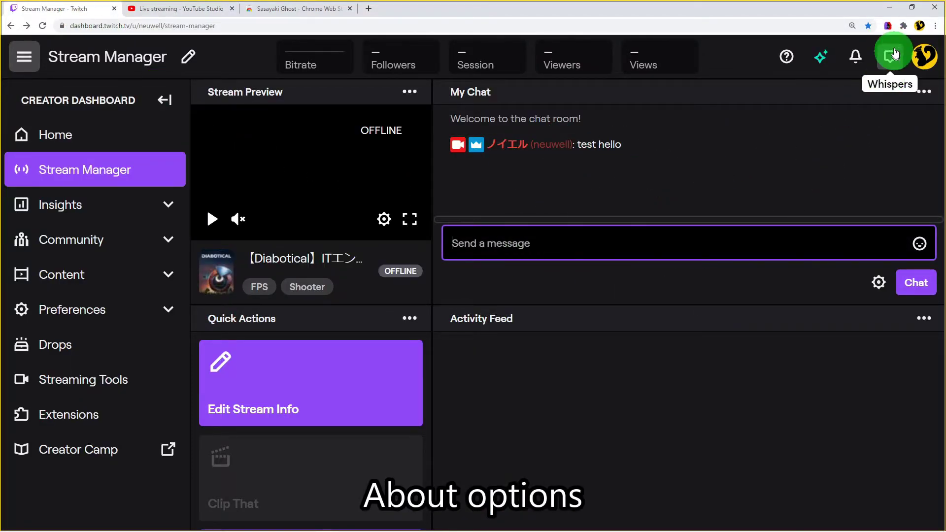
click(885, 23)
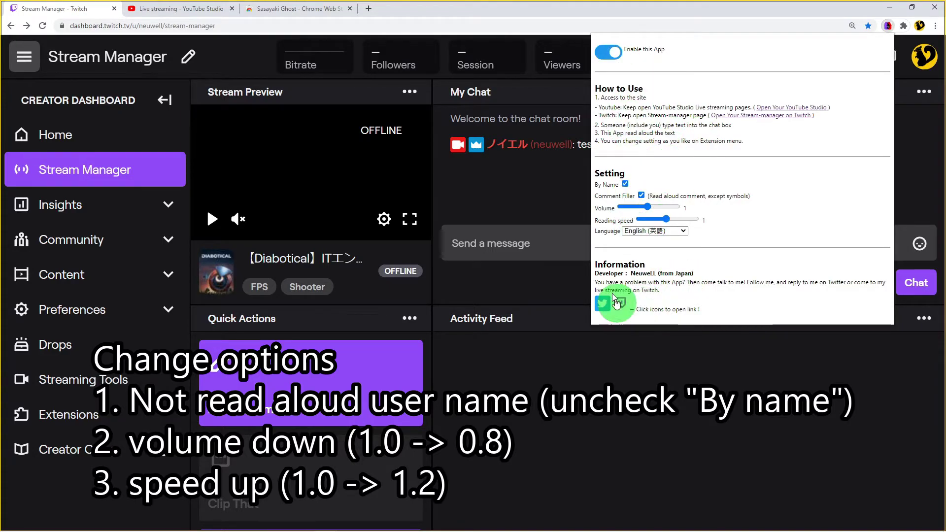
click(624, 185)
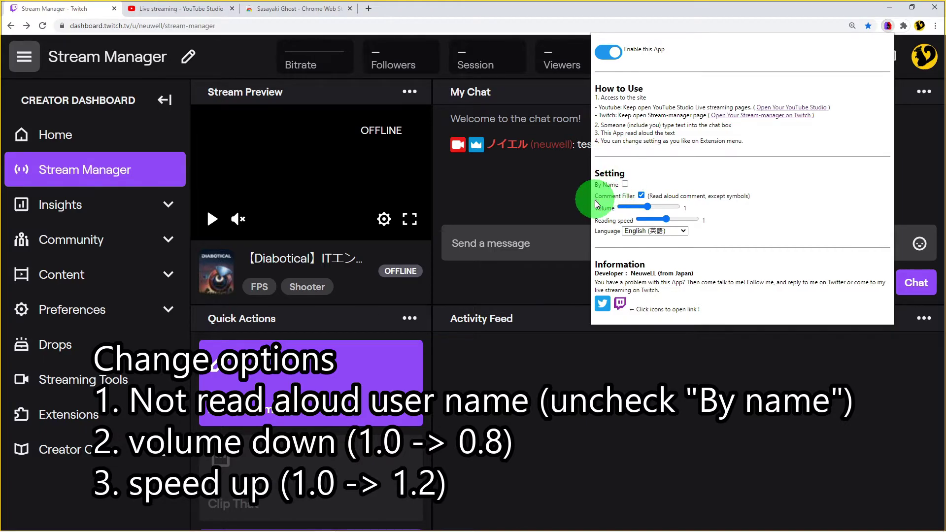
drag(647, 206, 643, 207)
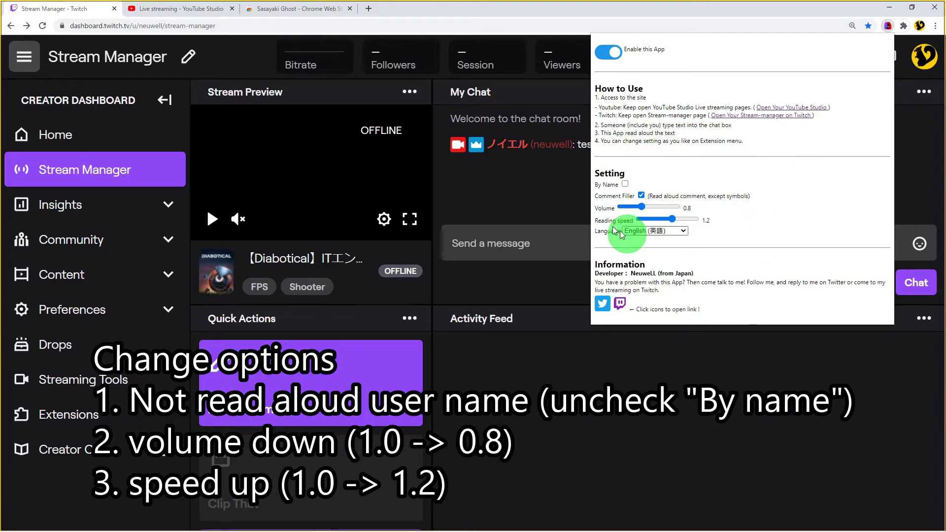
click(554, 173)
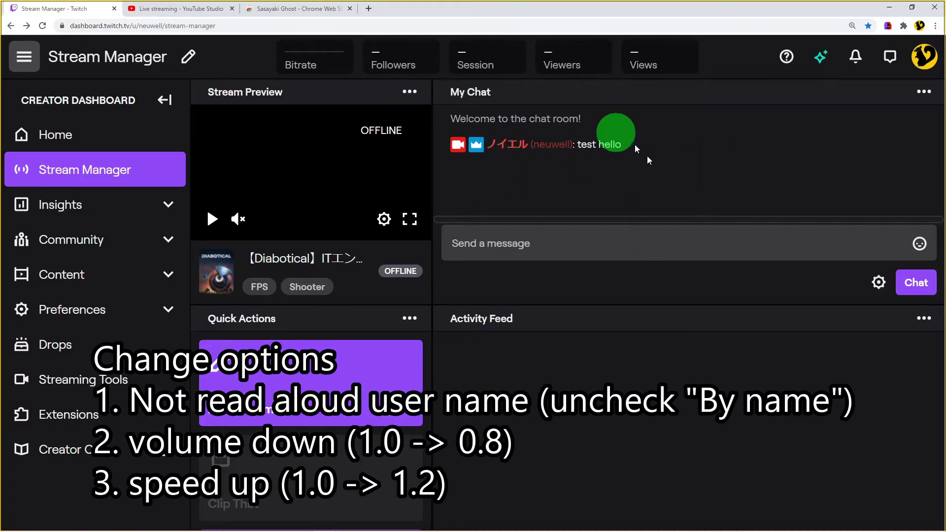
Unmute the stream preview and mute it again
click(239, 218)
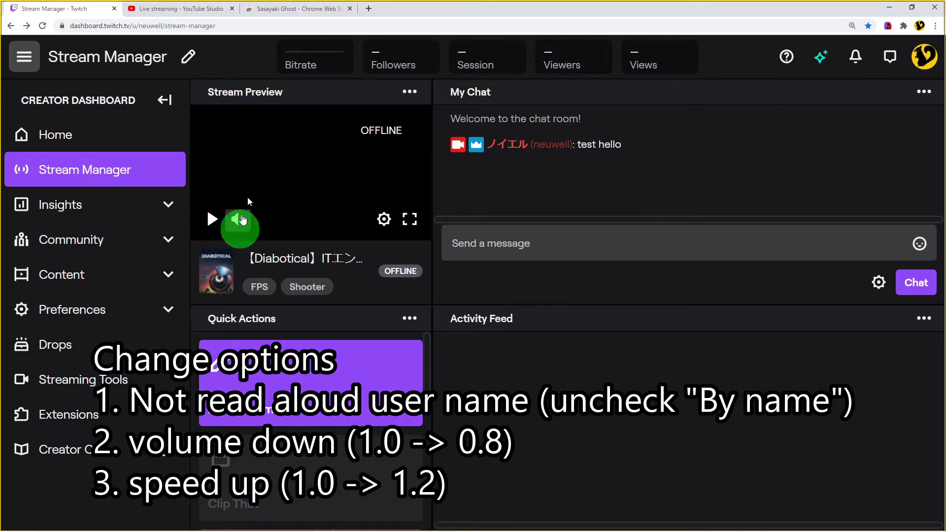
click(238, 218)
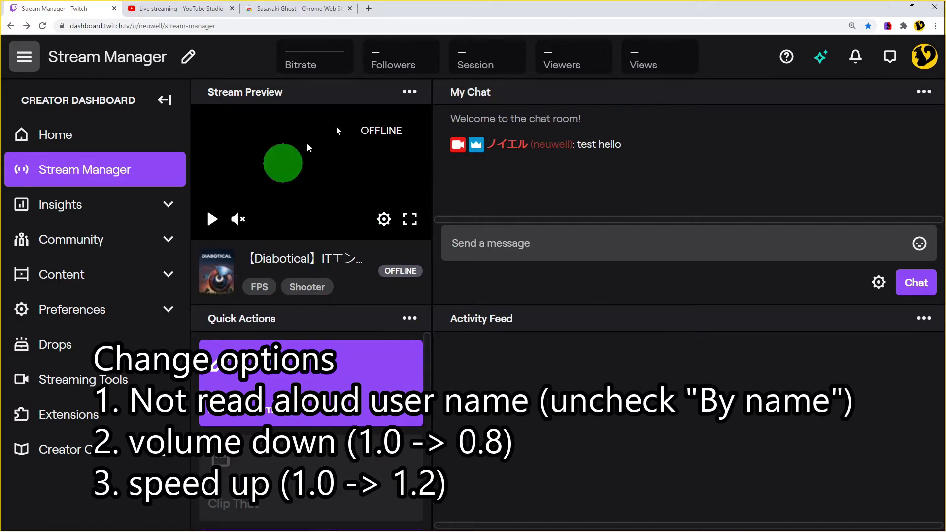
Send the message "test comment" in the Twitch chat
click(500, 245)
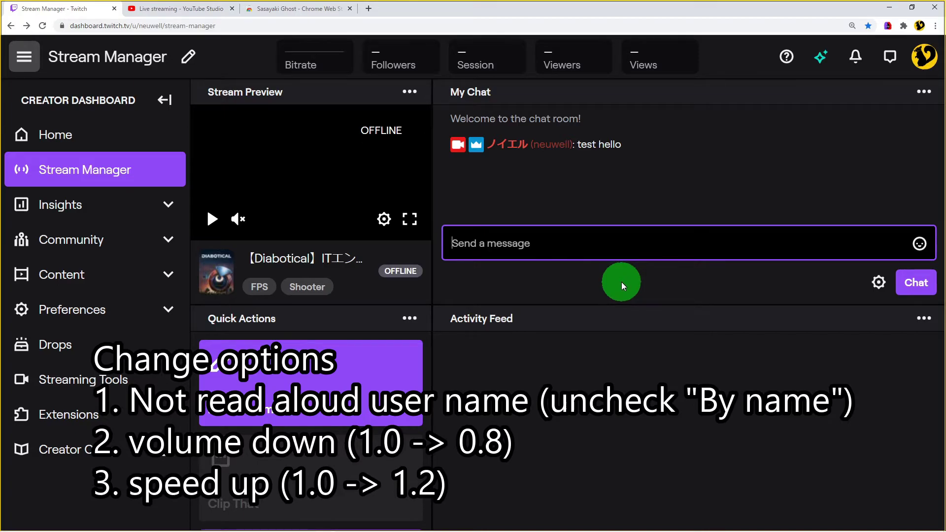
text(test comme)
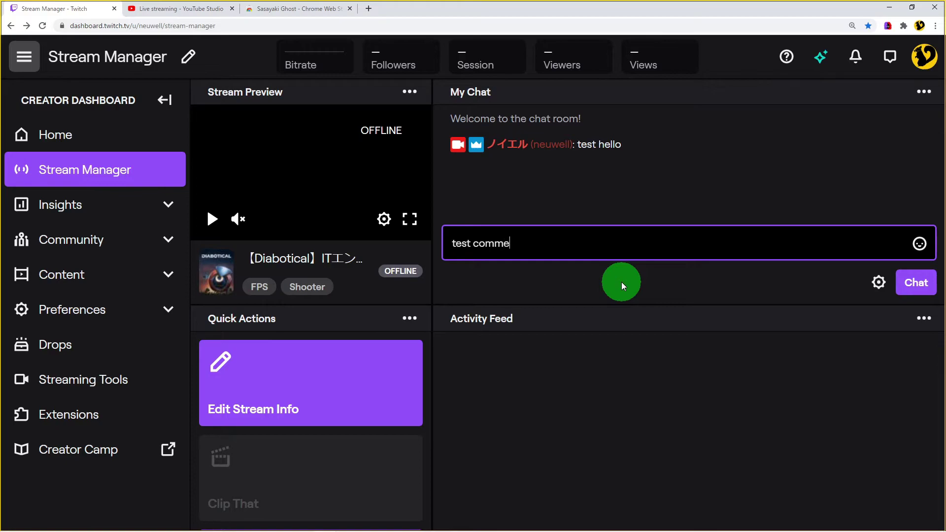
text(nt)
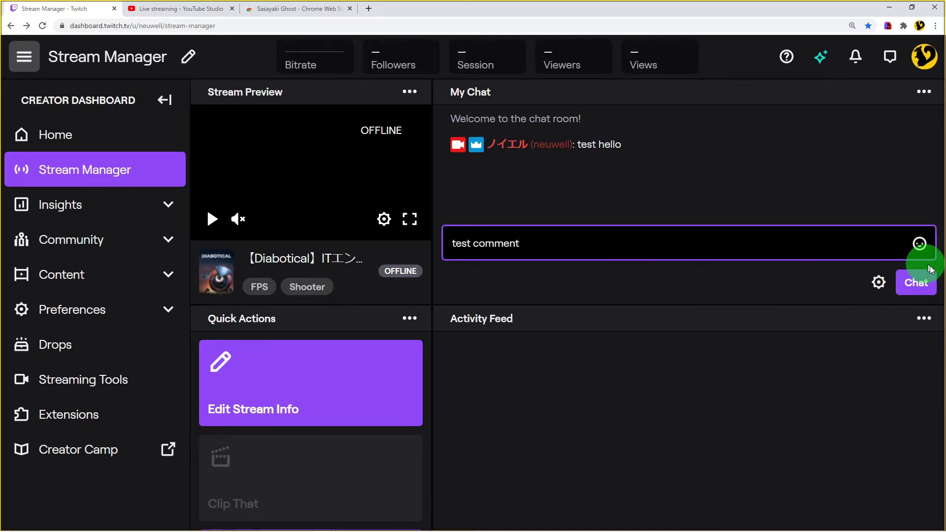
click(918, 282)
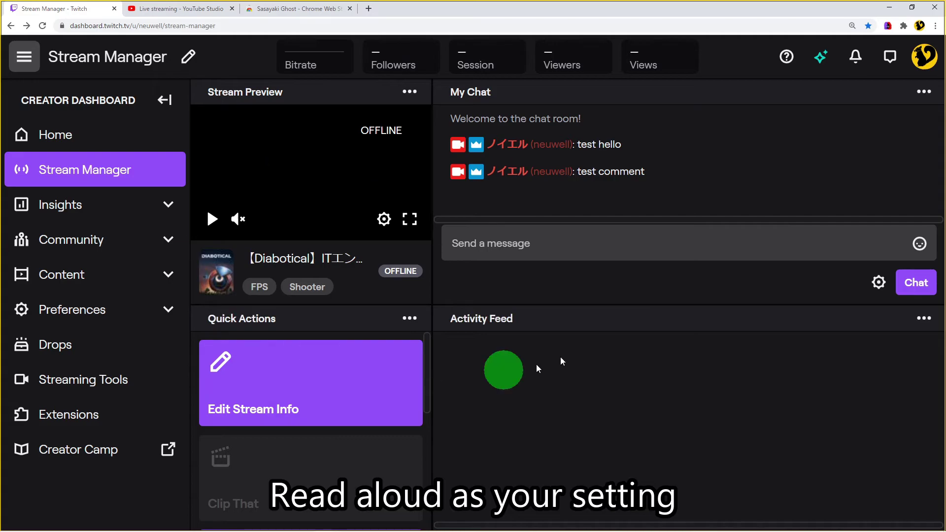
Check Sasayaki Ghost's saved settings, reload the Stream Manager page and acknowledge the extension's start message
click(887, 26)
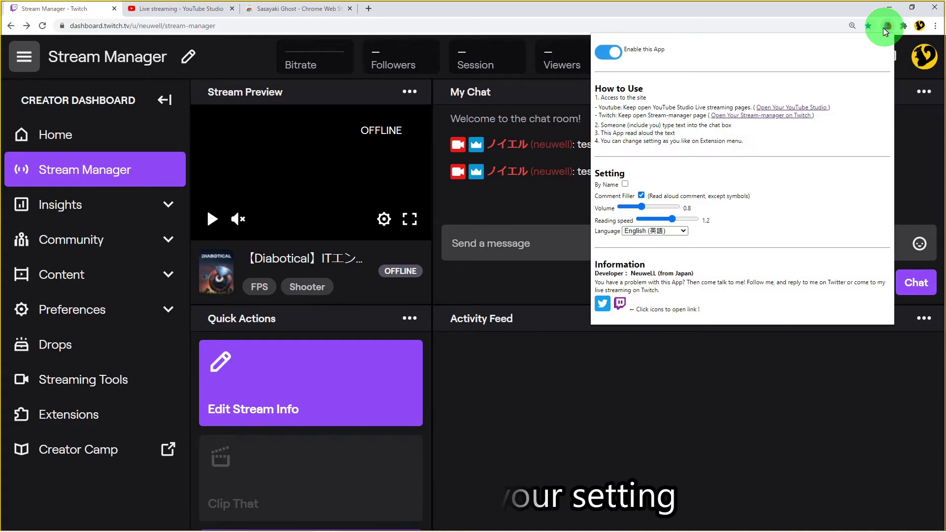
click(43, 26)
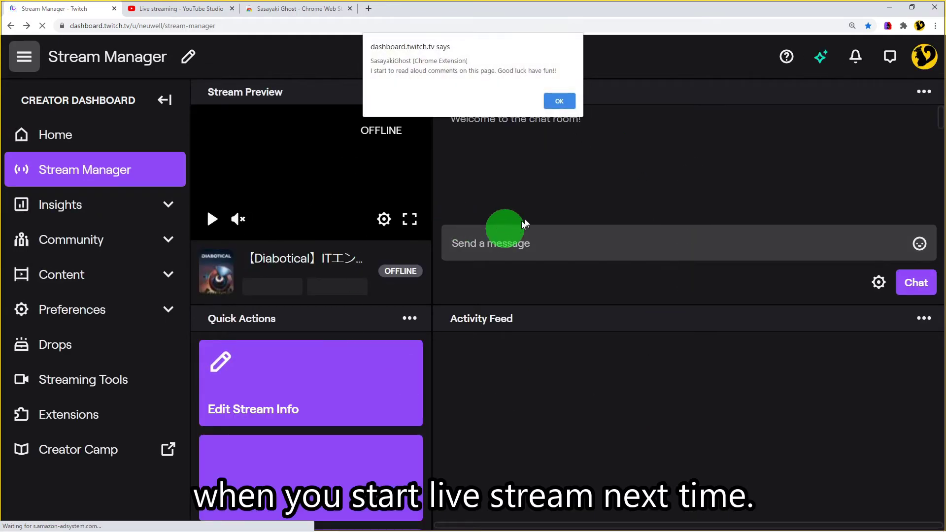
click(557, 100)
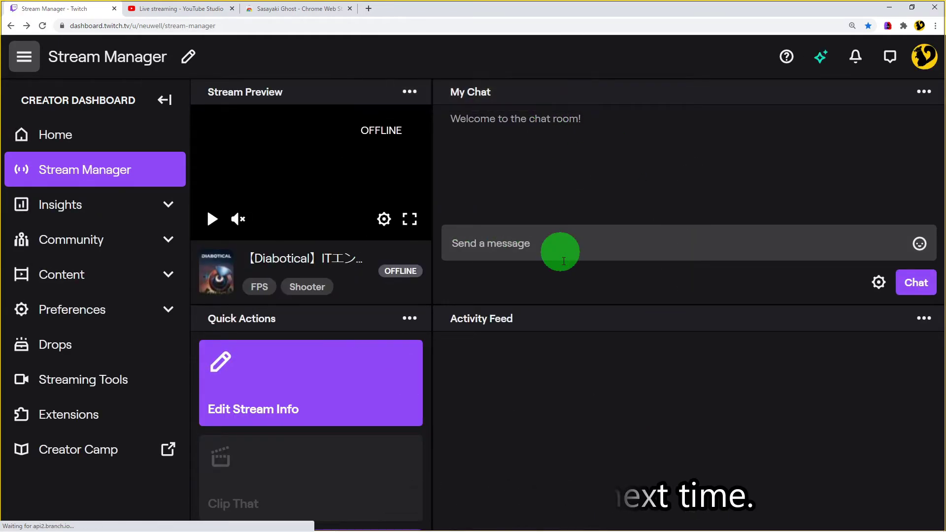
Send the message "test" in the reloaded Twitch chat
click(547, 244)
text(test)
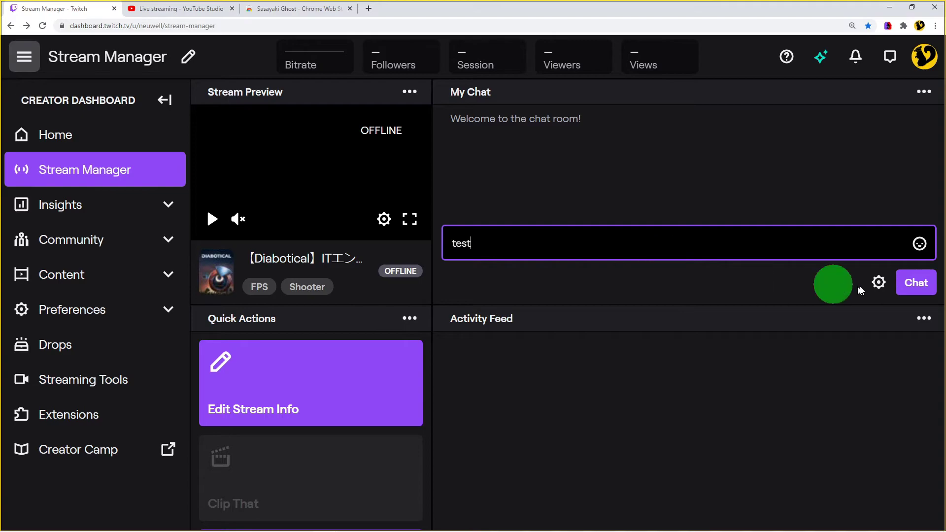
click(910, 282)
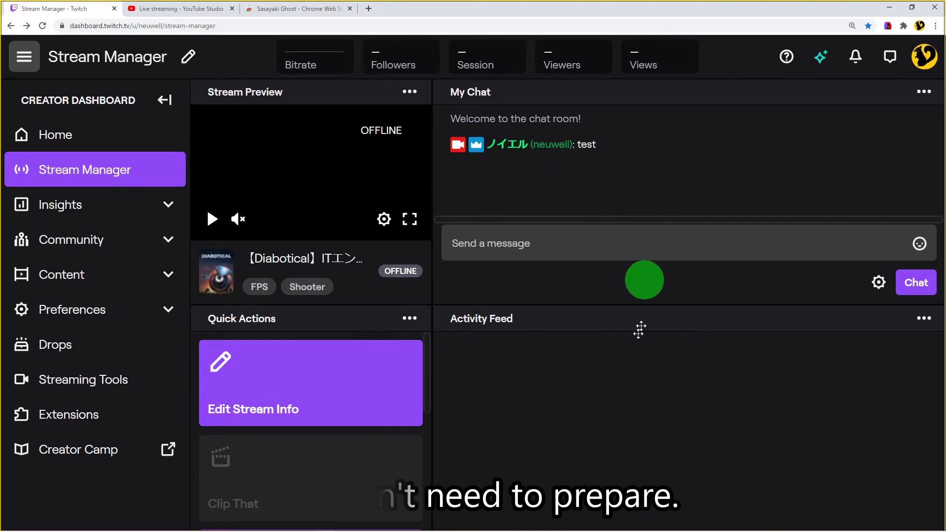
View Sasayaki Ghost's settings and developer information, and close them again
click(887, 26)
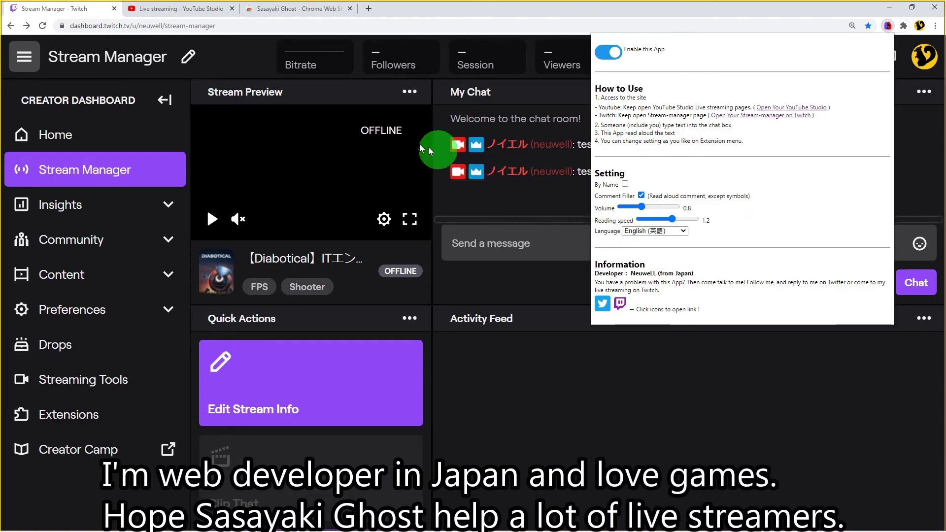
click(253, 60)
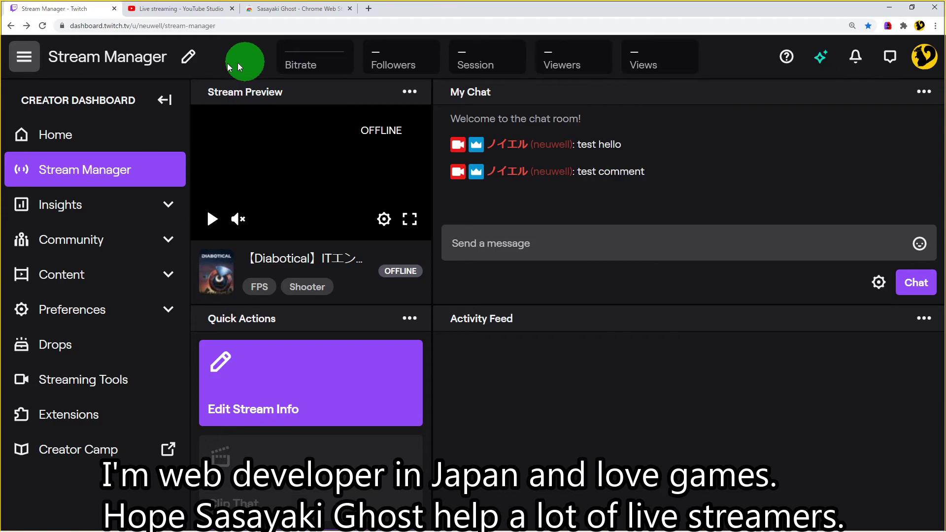
Go to Sasayaki Ghost's Chrome Web Store overview, expand the full description and read its usage instructions, features and version history
click(327, 12)
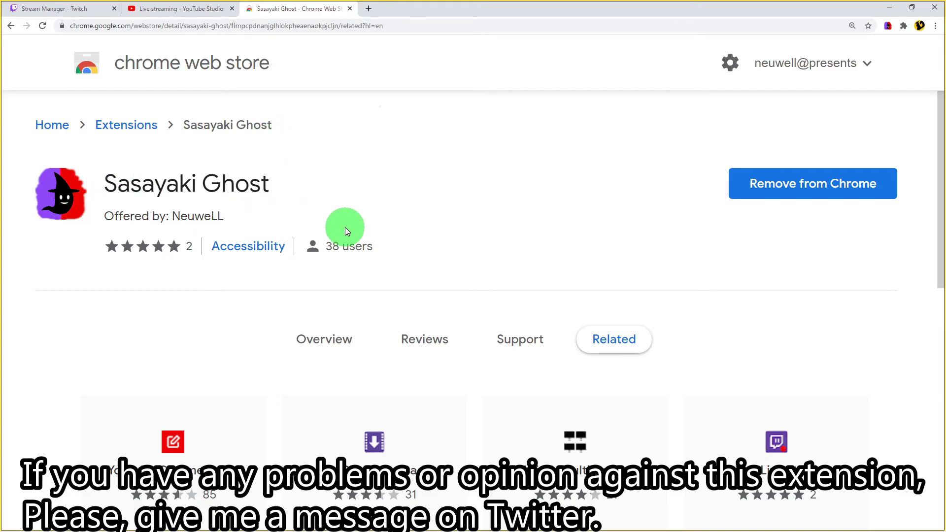
click(340, 336)
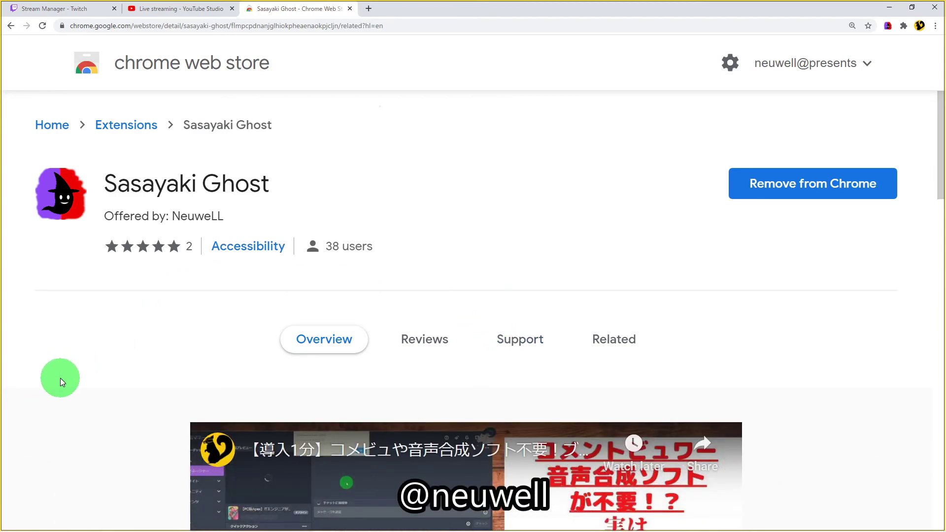
scroll(72, 379, down, 10)
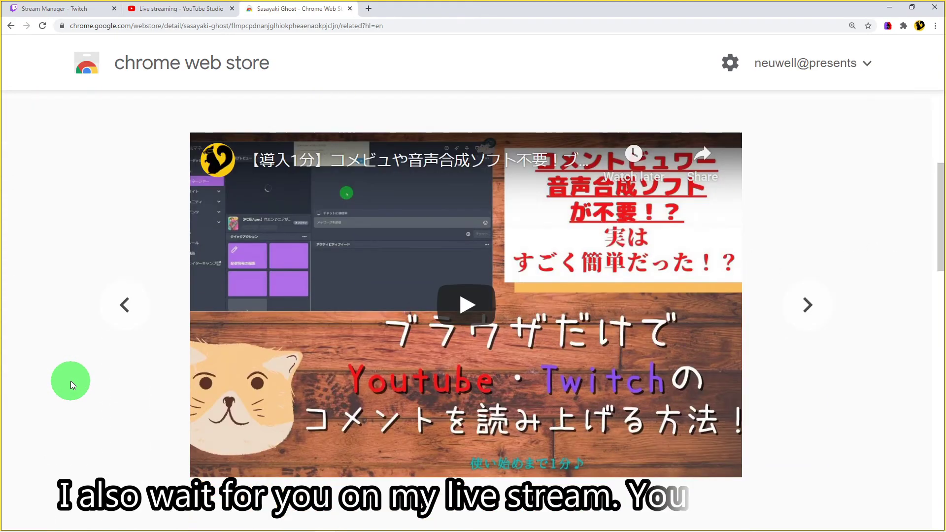
scroll(70, 382, down, 10)
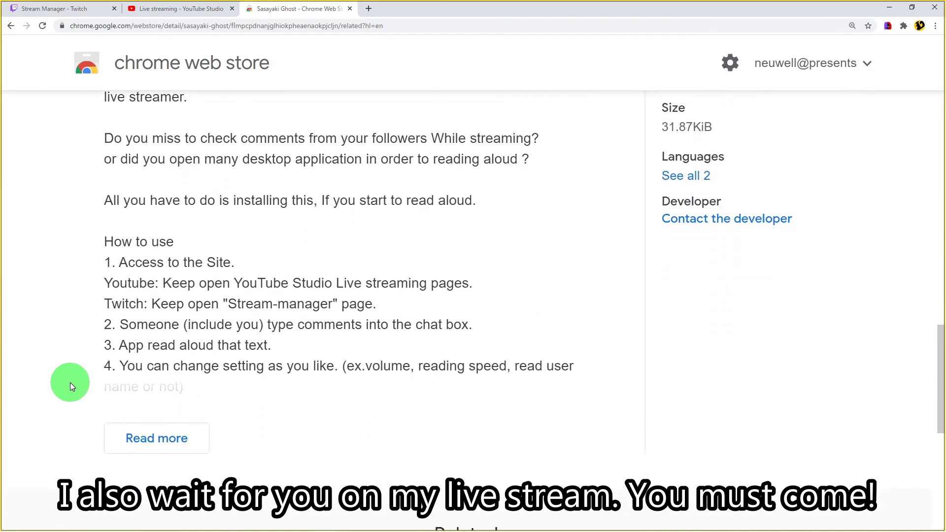
click(131, 302)
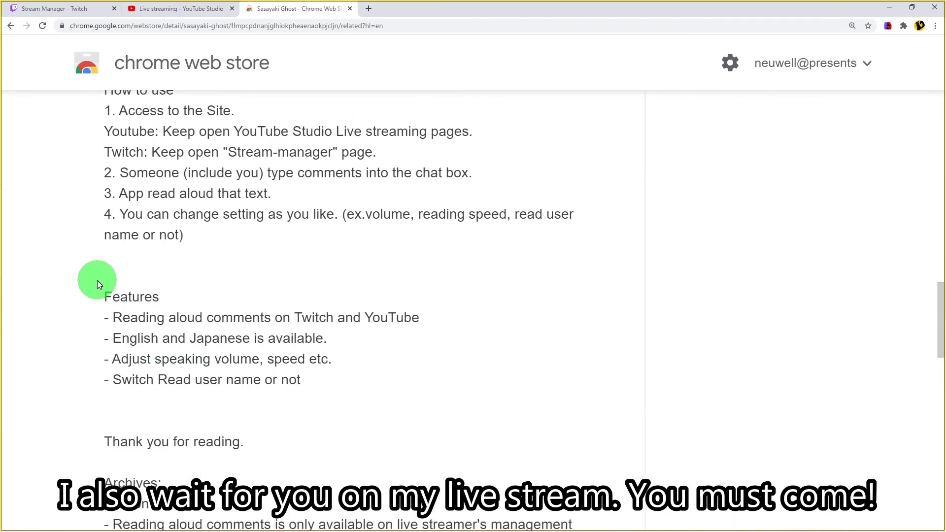
scroll(96, 280, down, 2)
scroll(74, 203, down, 2)
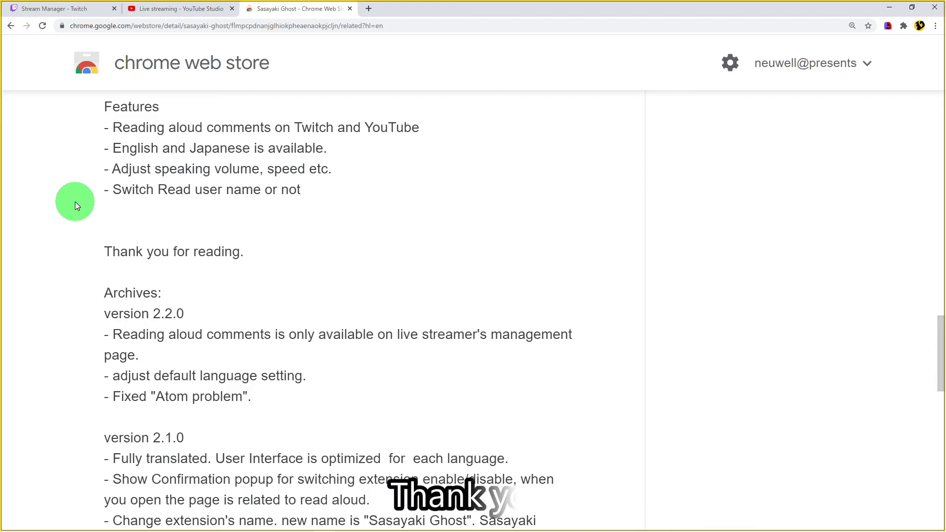
scroll(75, 202, down, 1)
scroll(75, 202, down, 2)
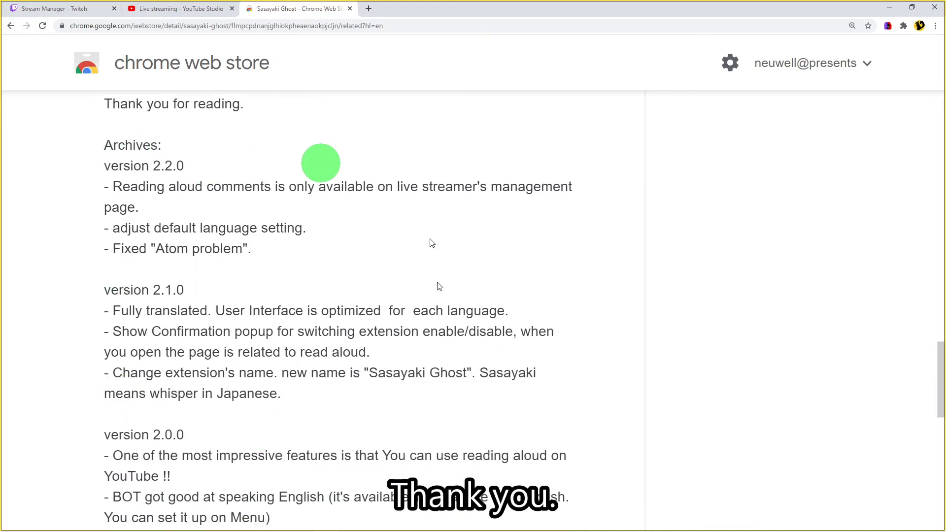
scroll(78, 260, down, 8)
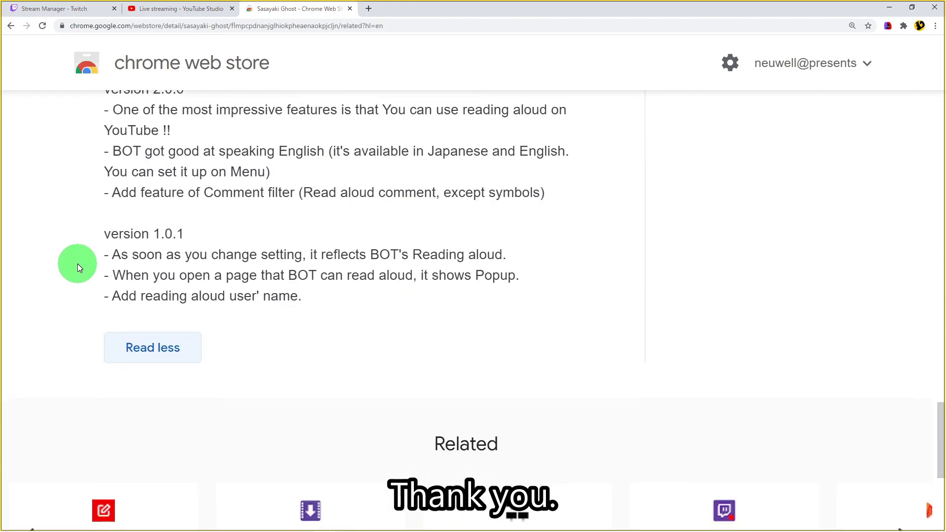
scroll(74, 271, up, 10)
scroll(69, 327, up, 15)
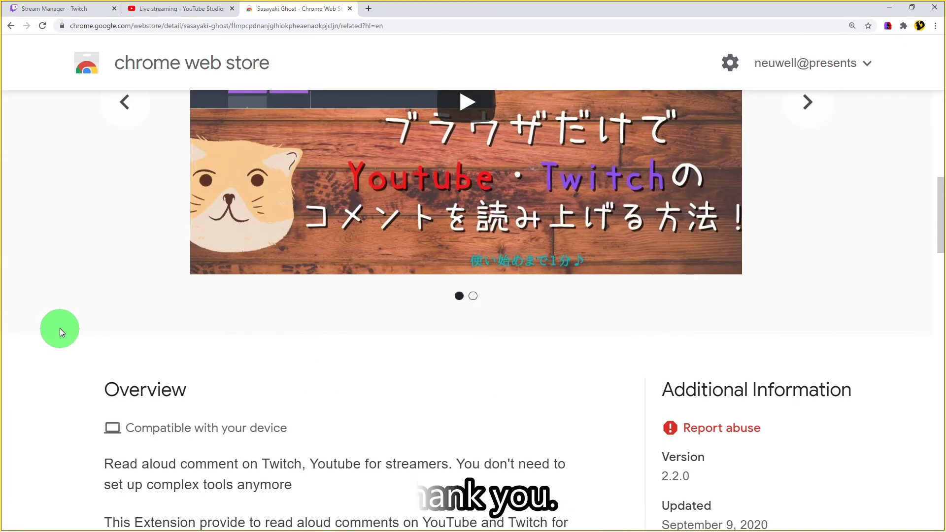